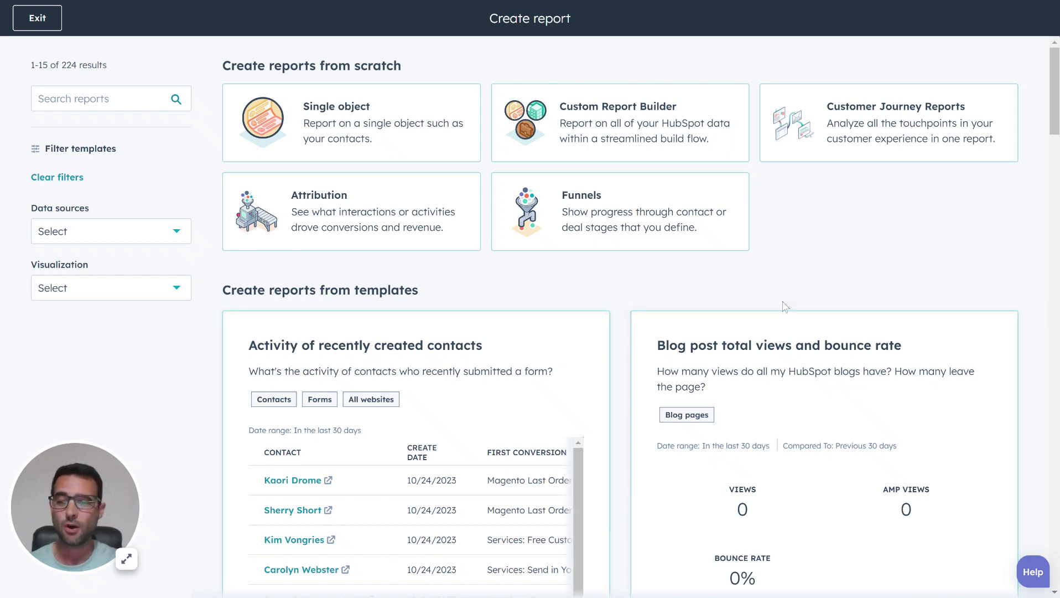
- Start a custom report in the report builder with Deals as the primary data source
left_click(591, 136)
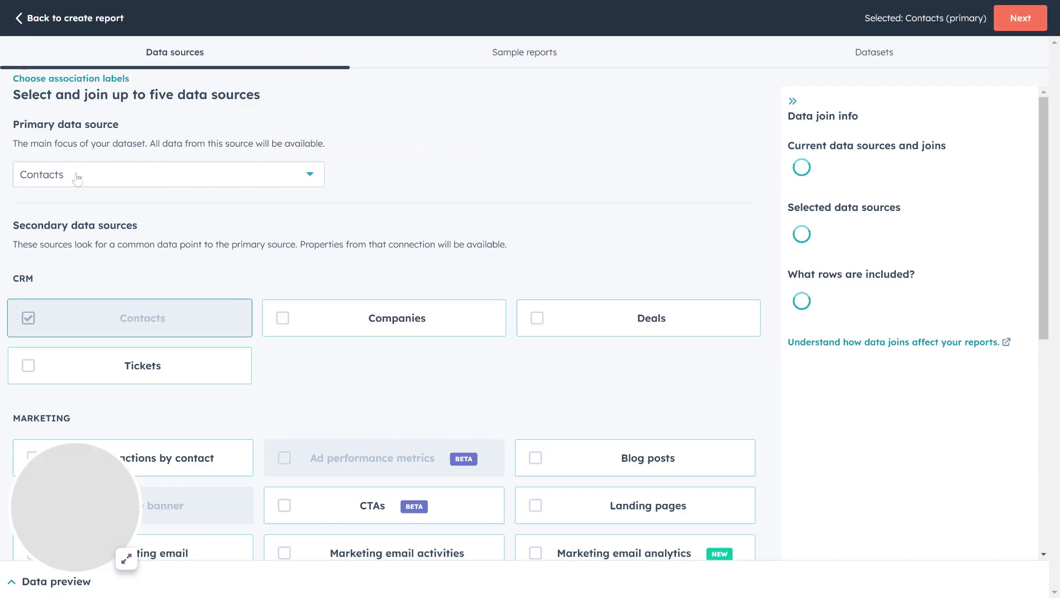
left_click(73, 175)
left_click(66, 368)
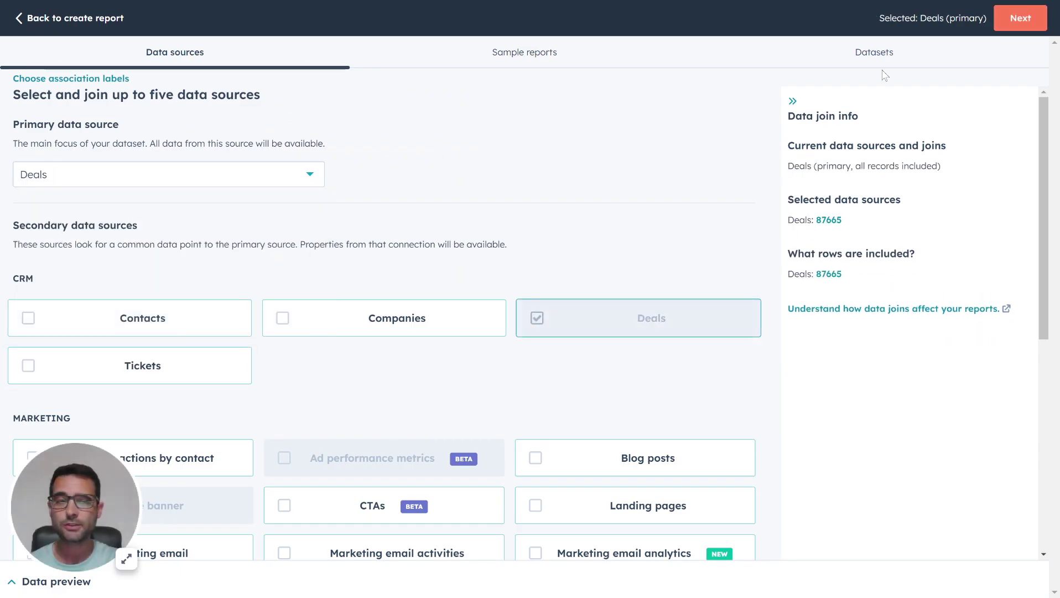
left_click(1043, 17)
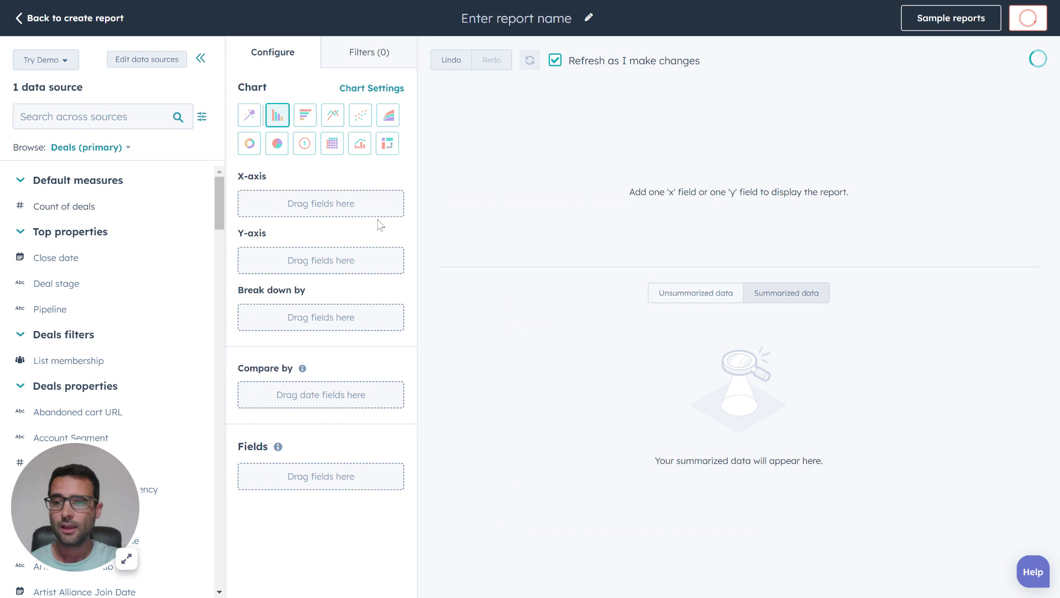
- Chart Count of deals by Original source type, with Offline Sources highest at 36,411
left_click_drag(47, 206, 247, 252)
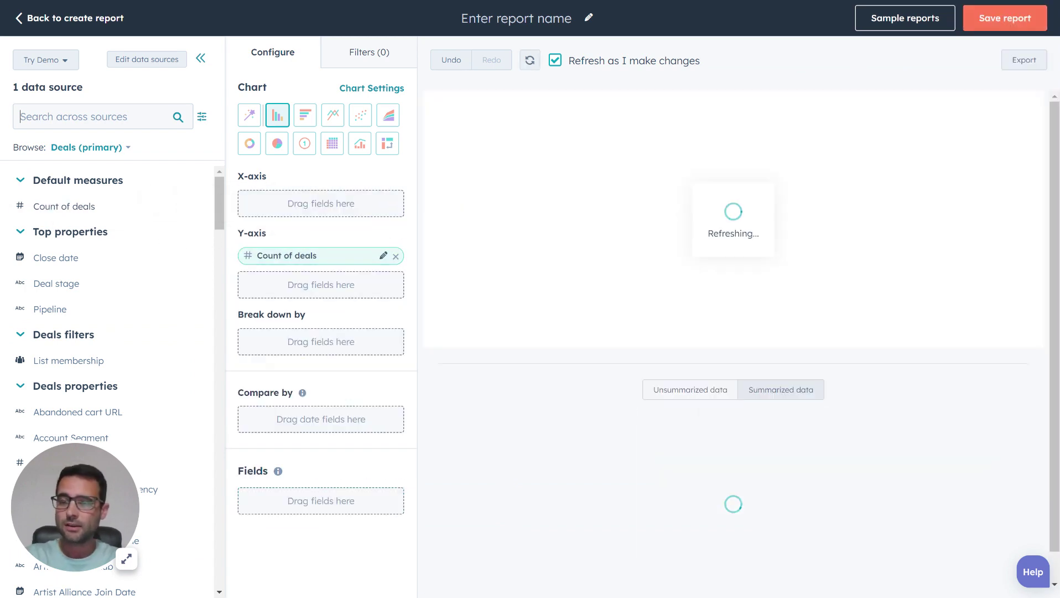
left_click(88, 116)
type("source")
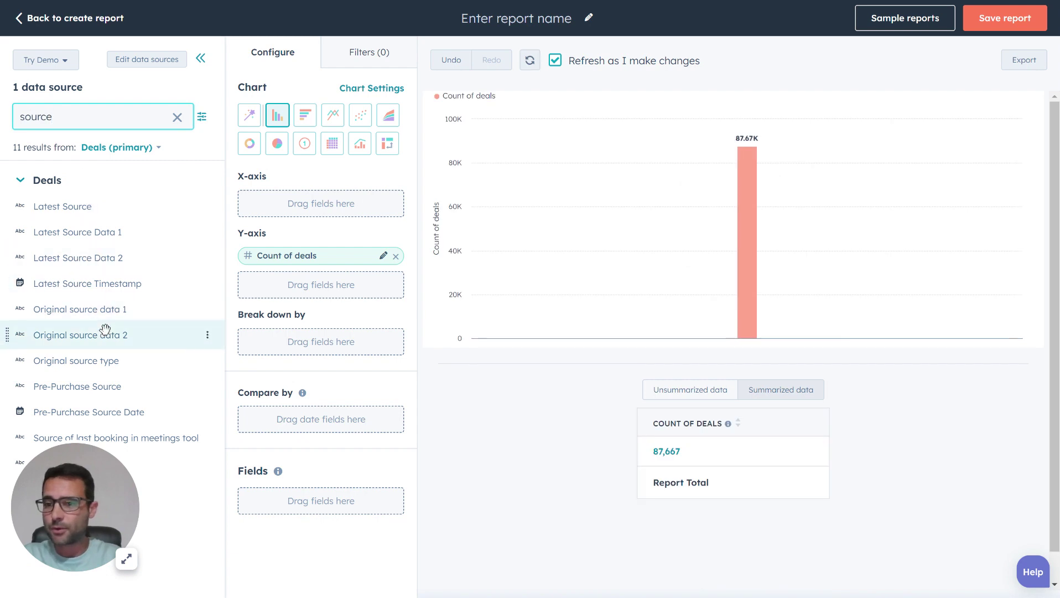
left_click_drag(56, 363, 258, 205)
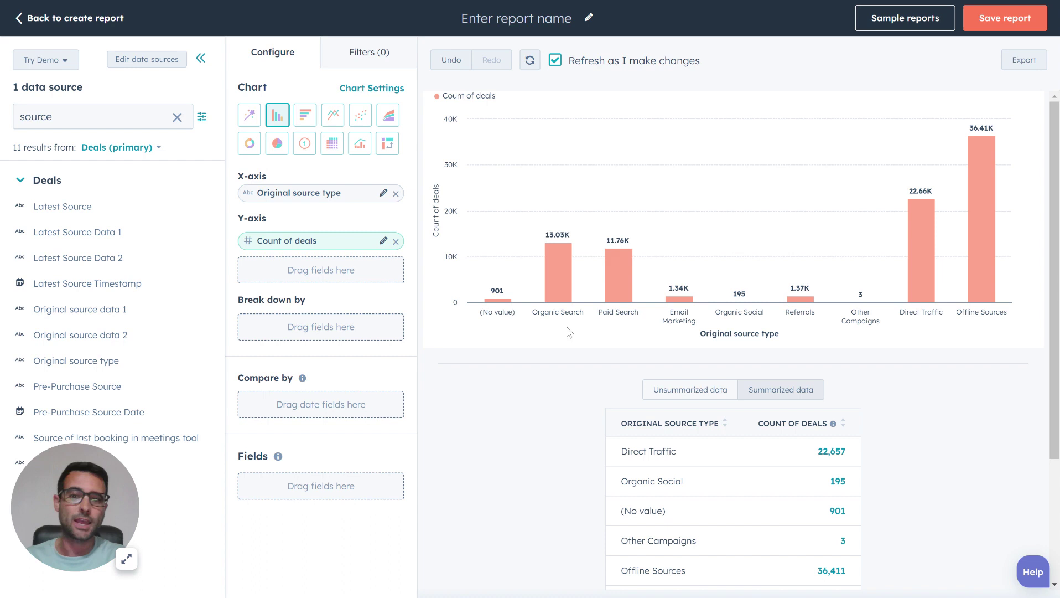
mouse_move(557, 297)
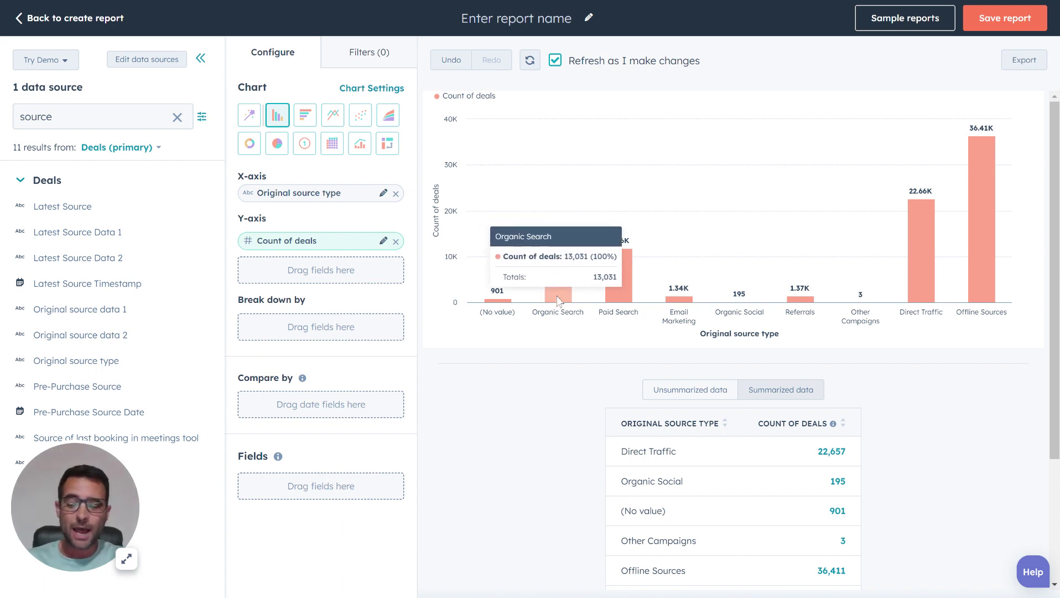
mouse_move(619, 297)
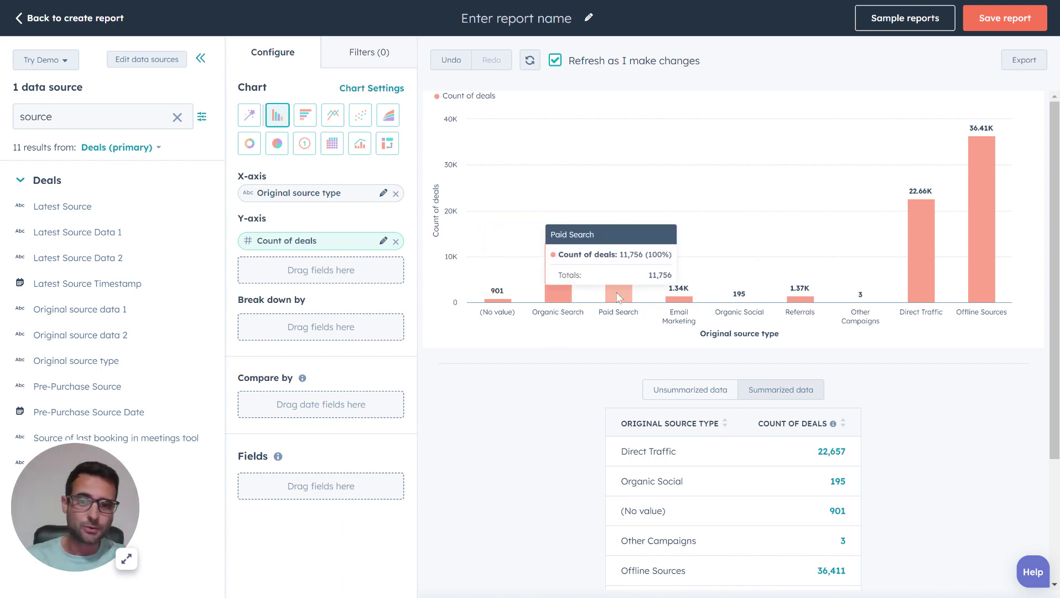
mouse_move(679, 298)
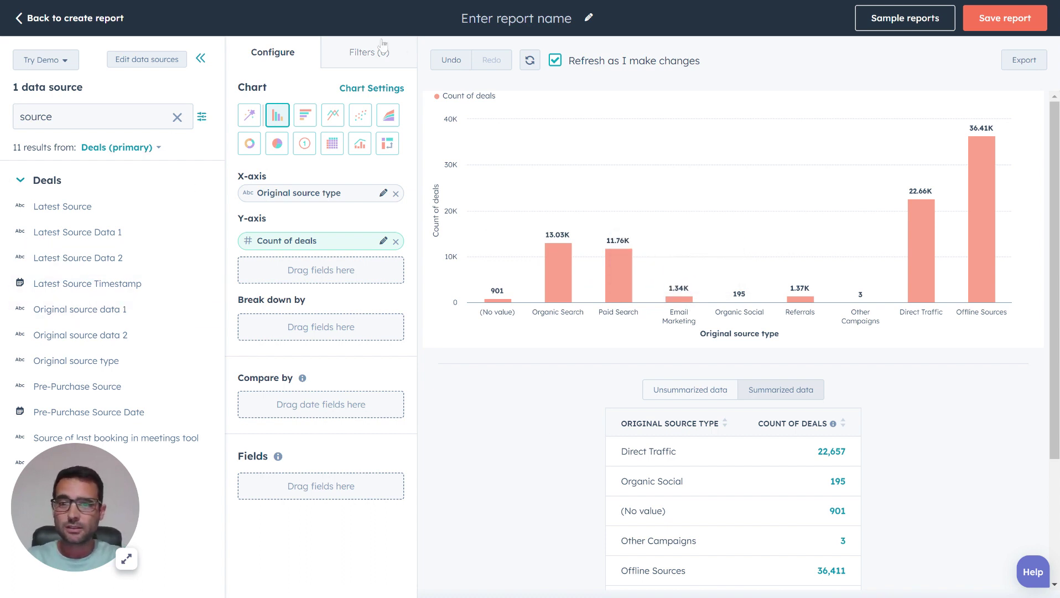
- Filter the report to Deal stage is any of All closed won
double_click(36, 117)
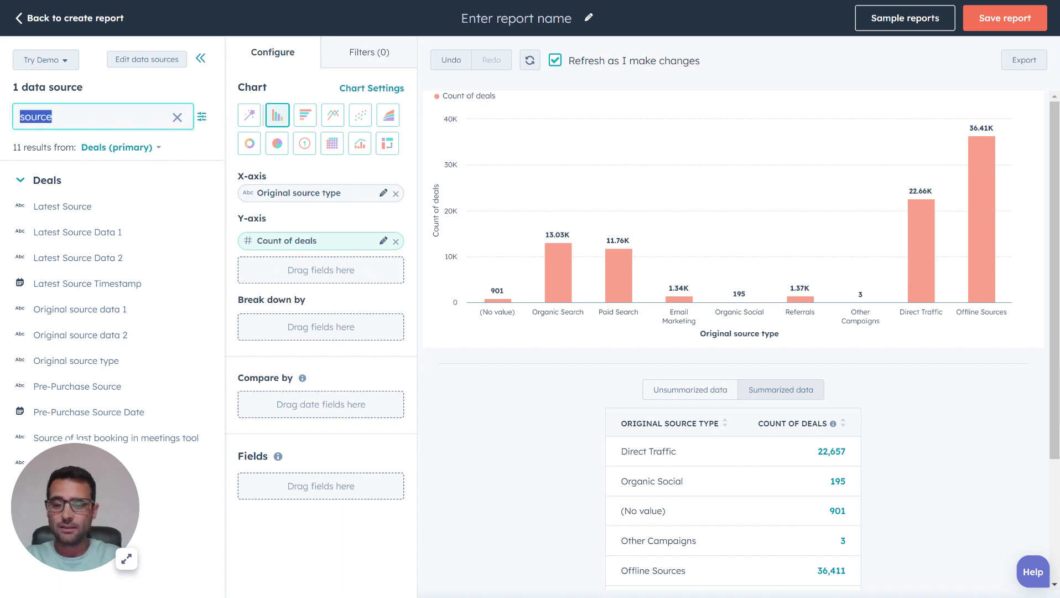
type("stage")
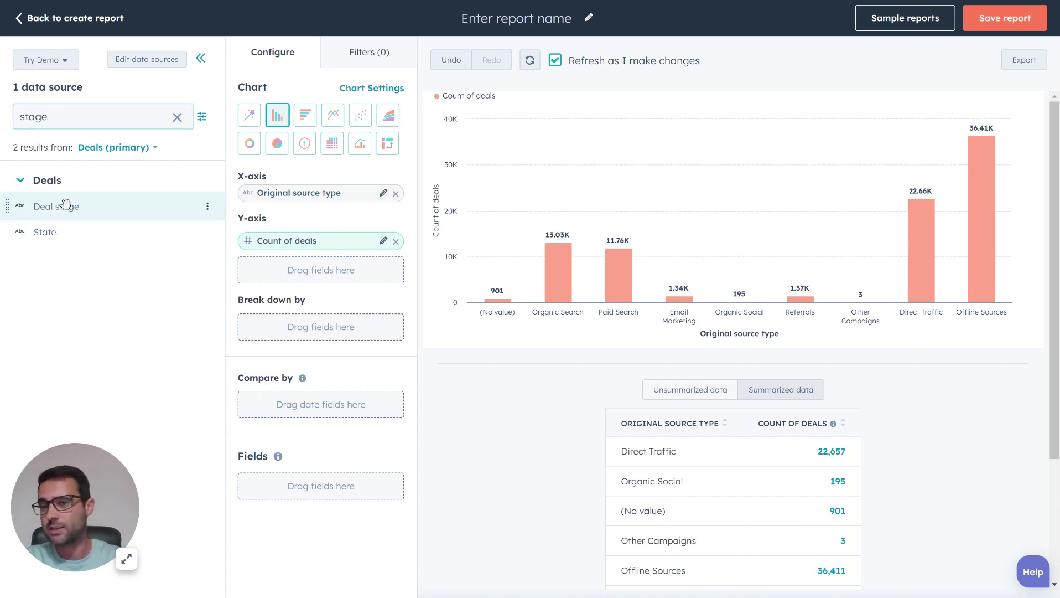
left_click(207, 206)
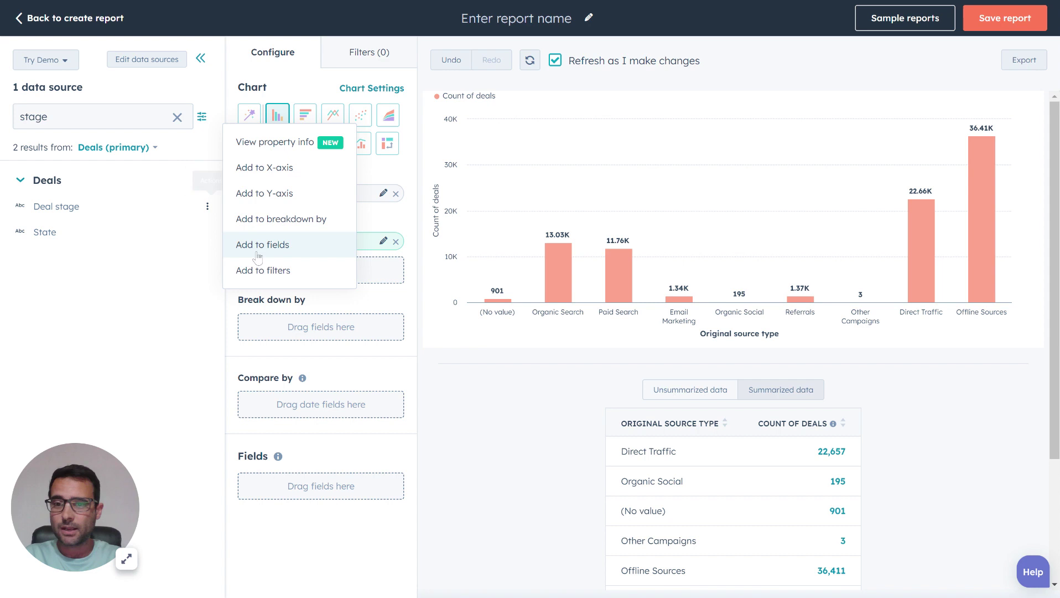
left_click(264, 271)
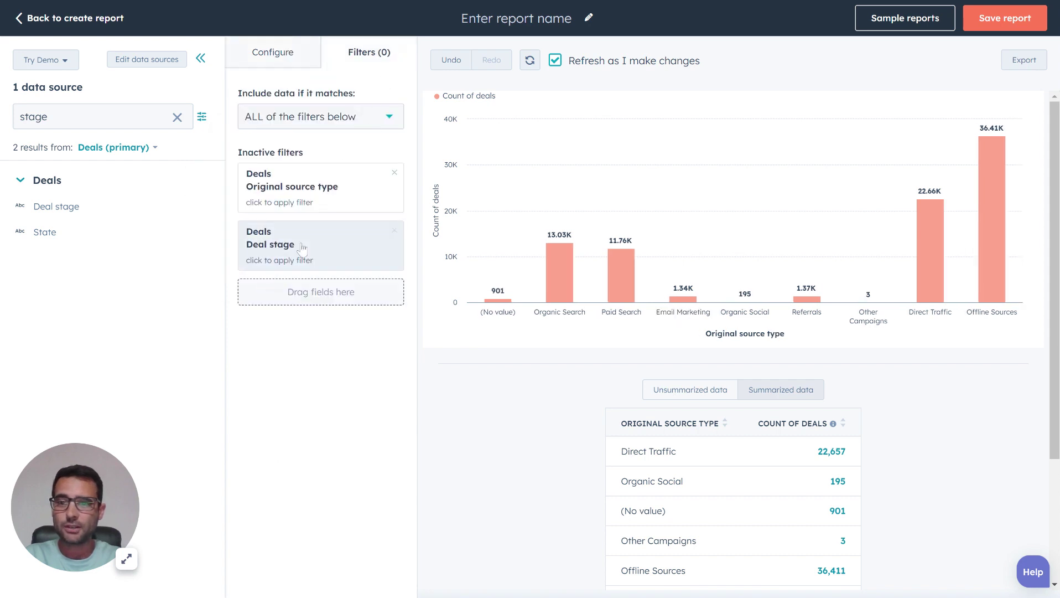
left_click(299, 253)
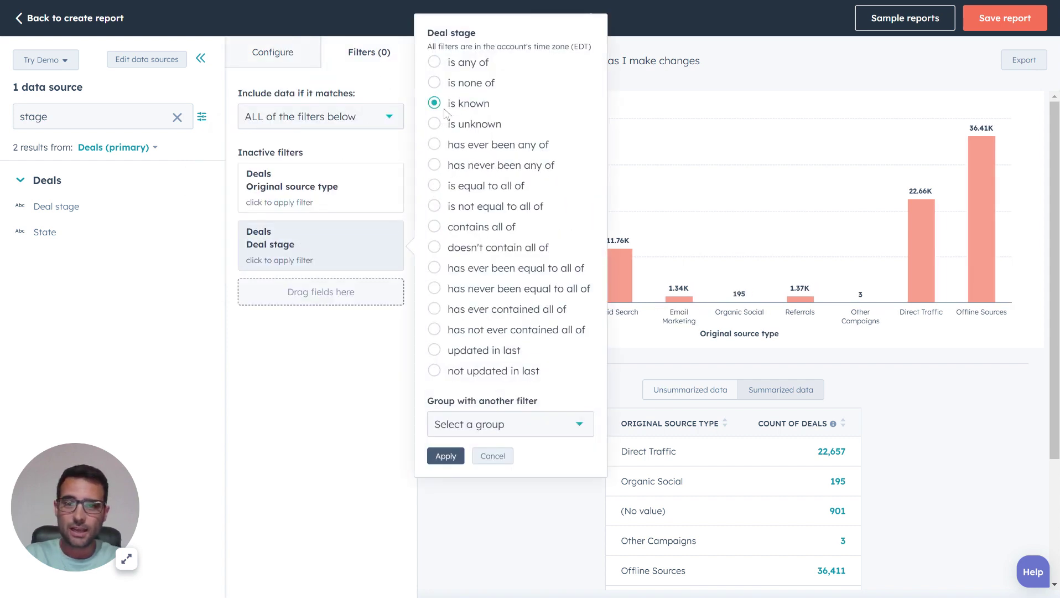
left_click(447, 68)
left_click(462, 76)
type("won")
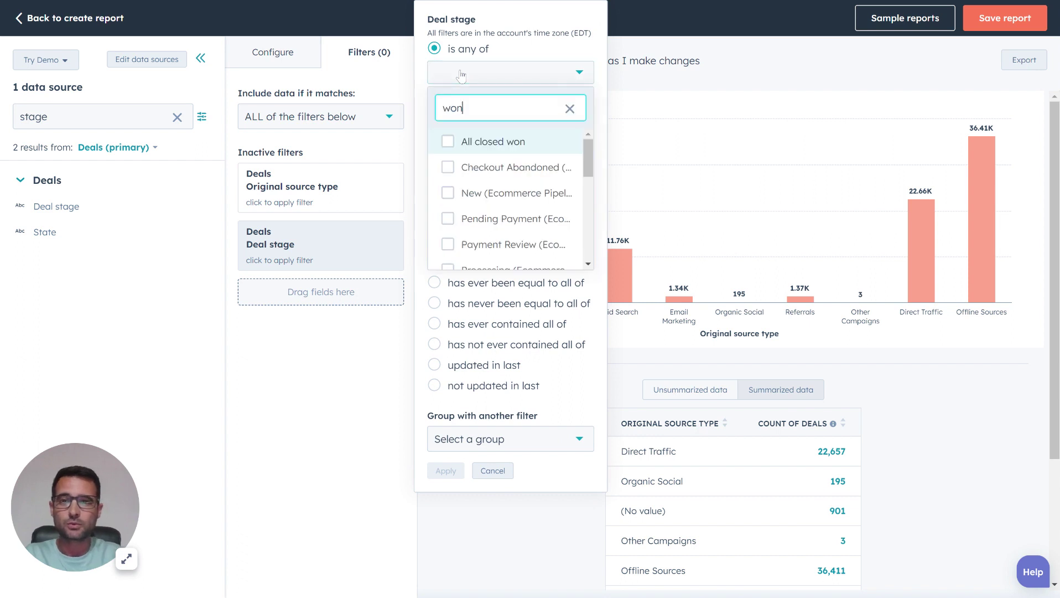
left_click(465, 142)
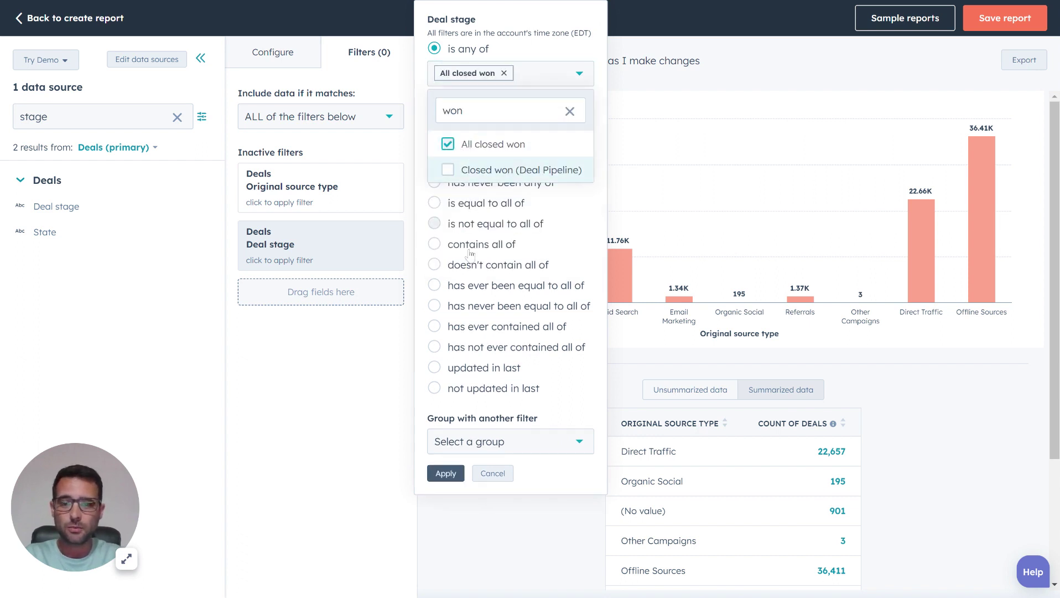
left_click(445, 470)
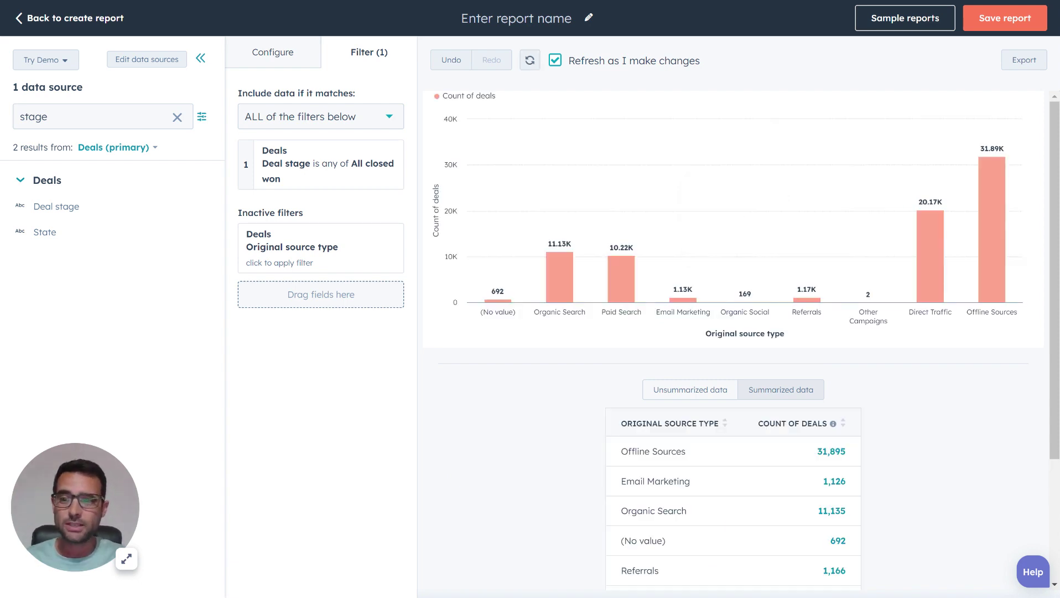
- Add the deal Amount field to the Y-axis beneath Count of deals
double_click(34, 116)
type("amount")
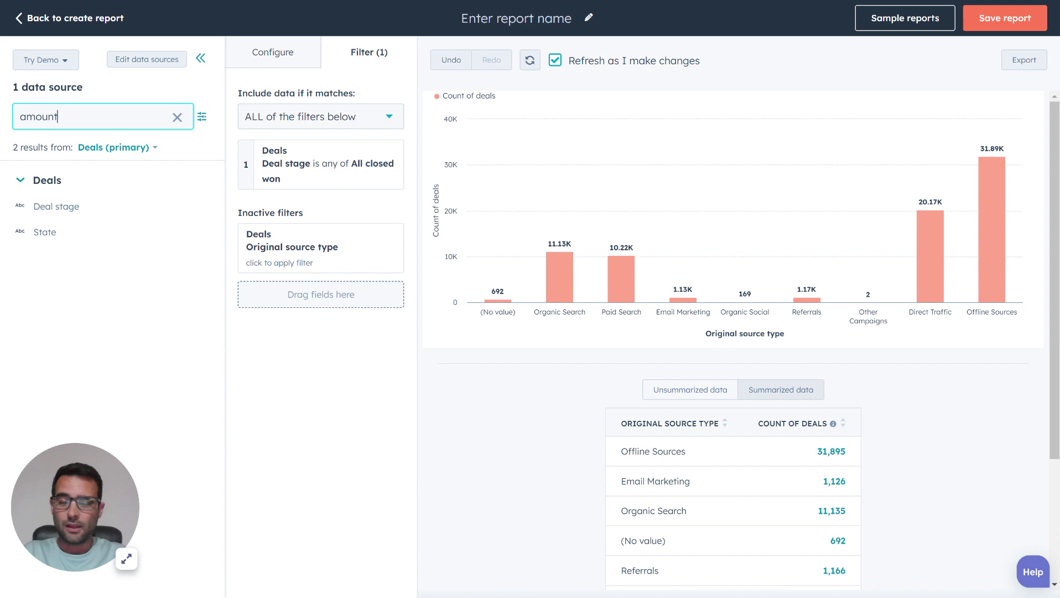
left_click(270, 58)
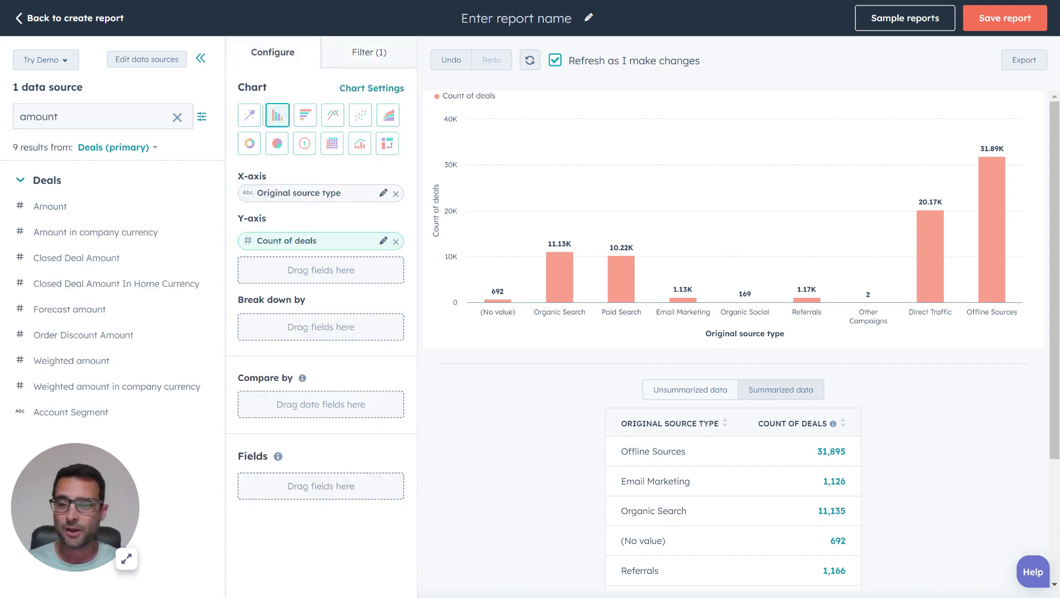
left_click_drag(25, 206, 251, 268)
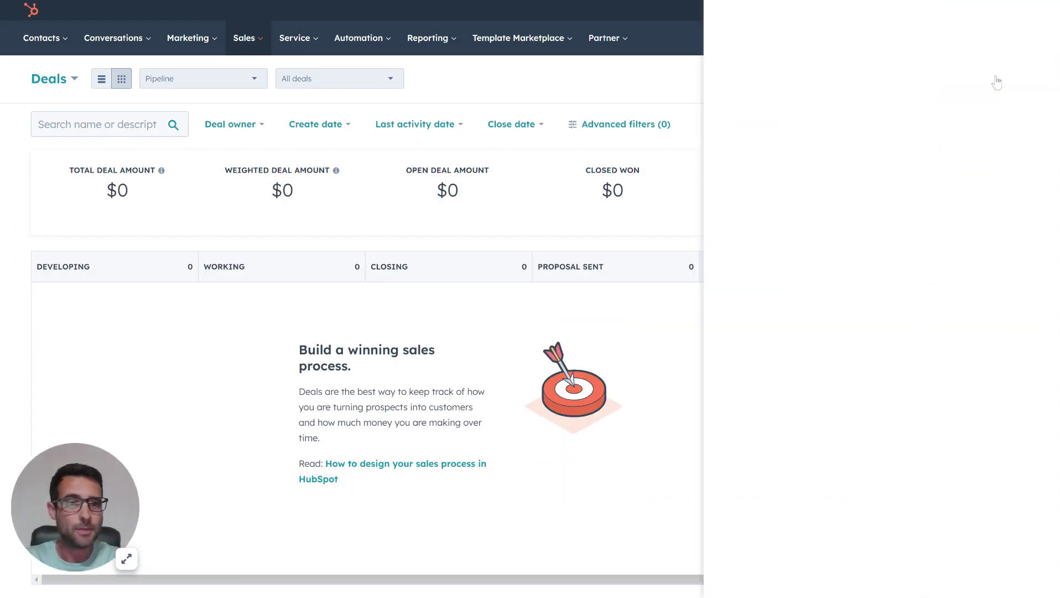
- Name the new deal 'Sample Deal' and give it an amount of 500
type("S")
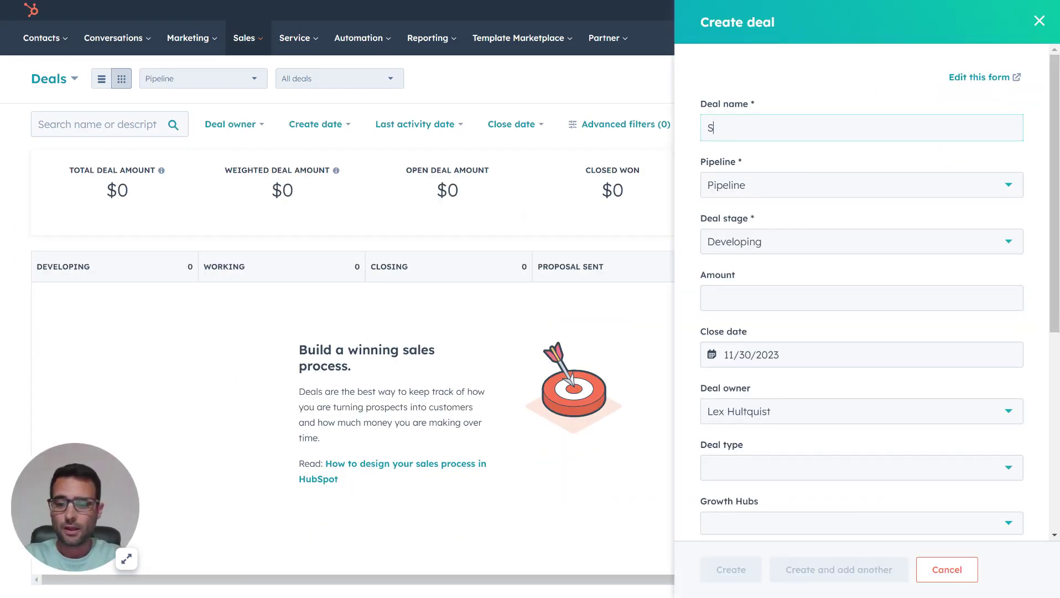
type("ample Deal")
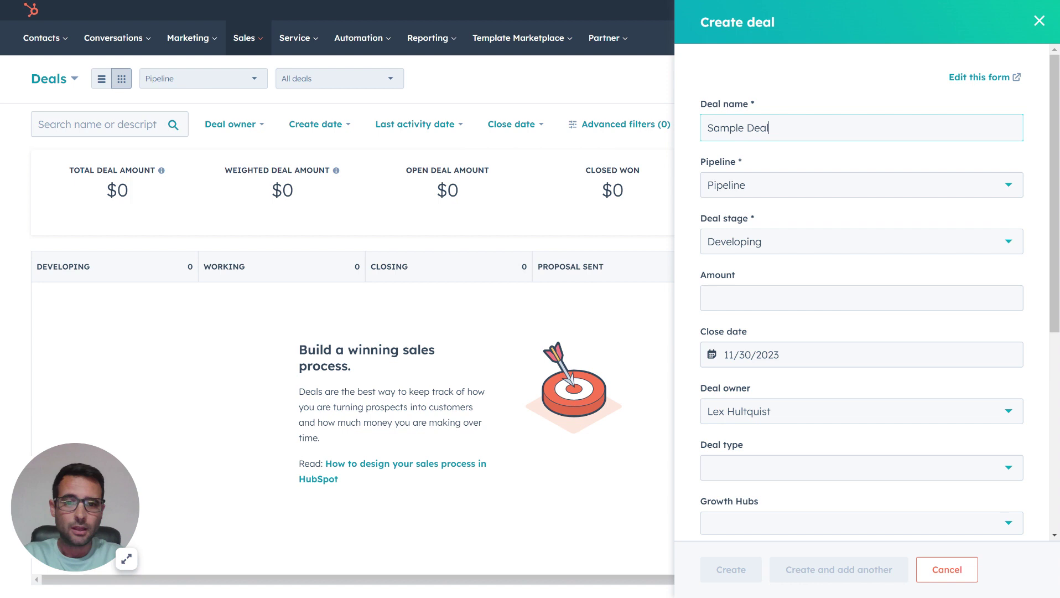
left_click(734, 297)
type("500")
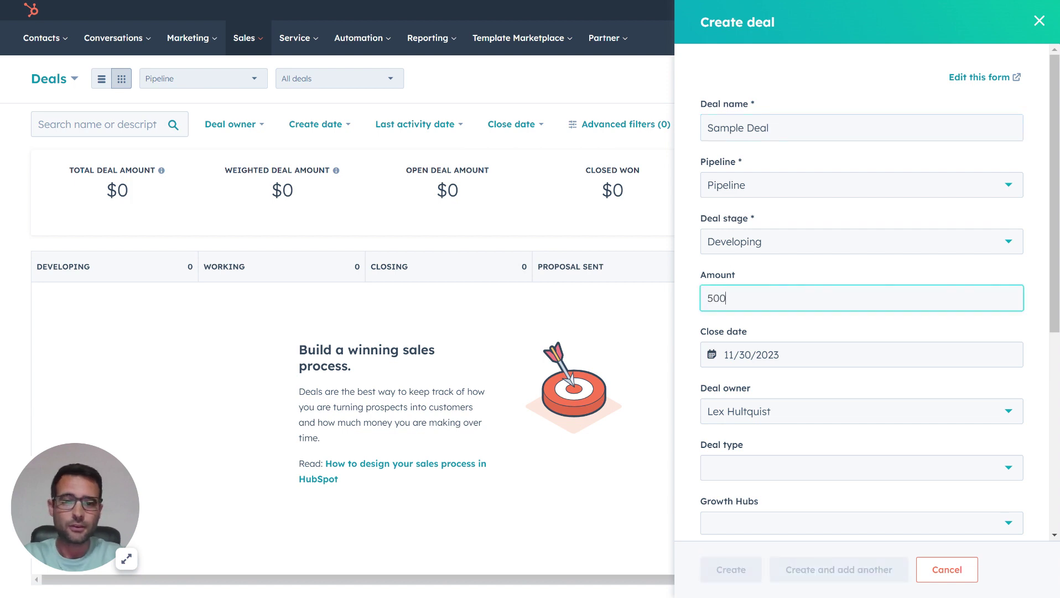
- Associate the prospect contact with the deal and create it
scroll(686, 307, "down", 6)
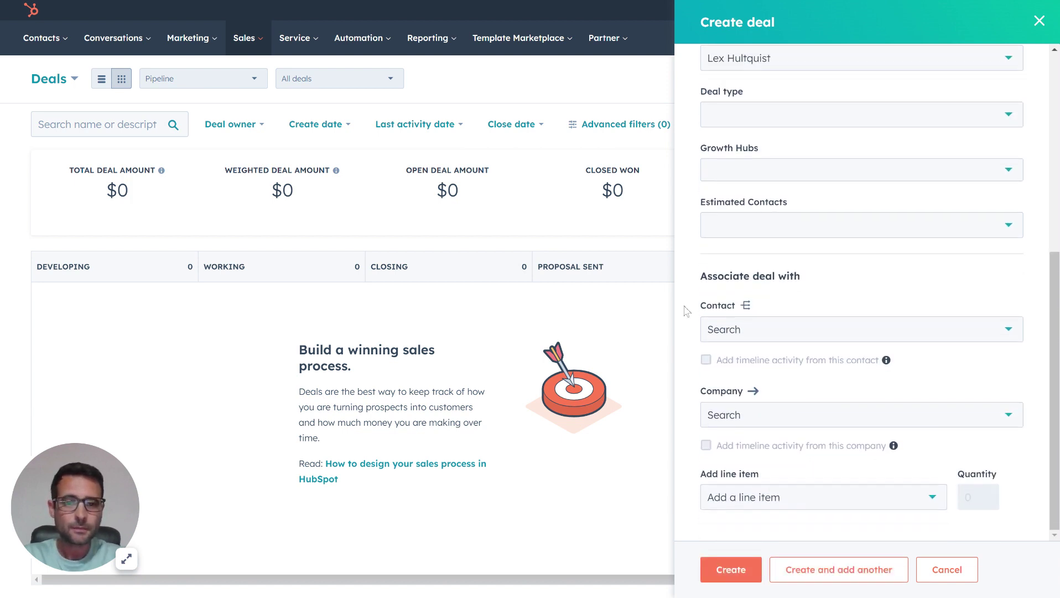
left_click(777, 331)
type("prospect")
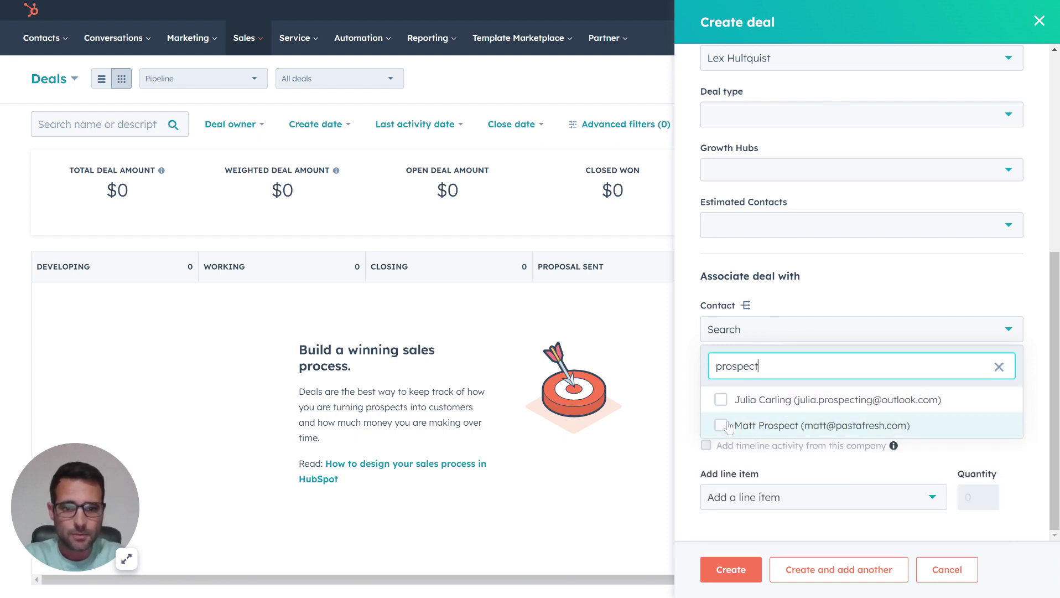
left_click(721, 426)
left_click(937, 282)
left_click(751, 560)
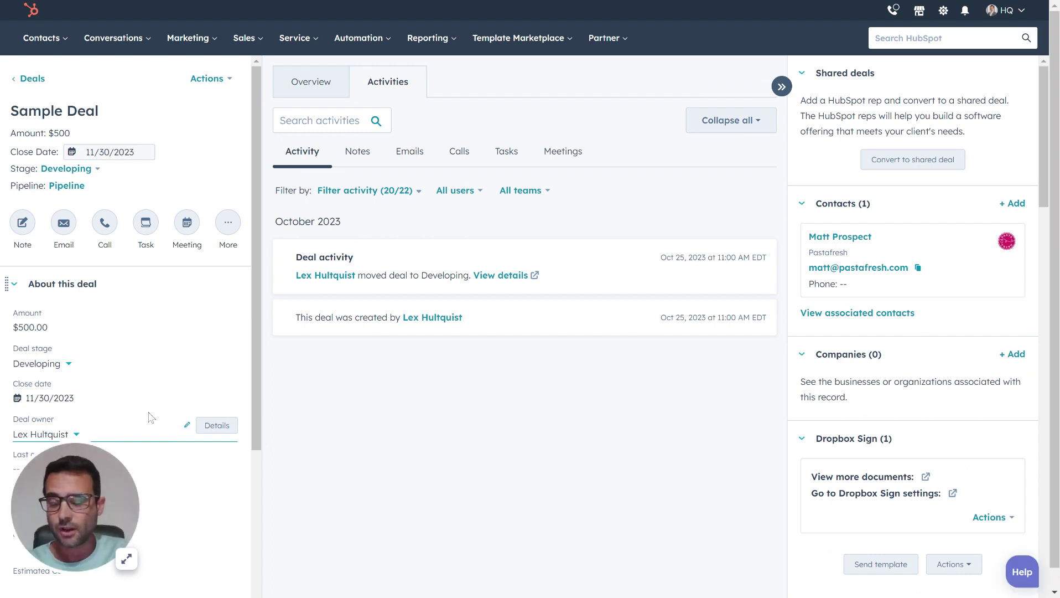
- Open Sample Deal and reload it to show Original source type Organic Social, data YouTube
scroll(149, 415, "down", 4)
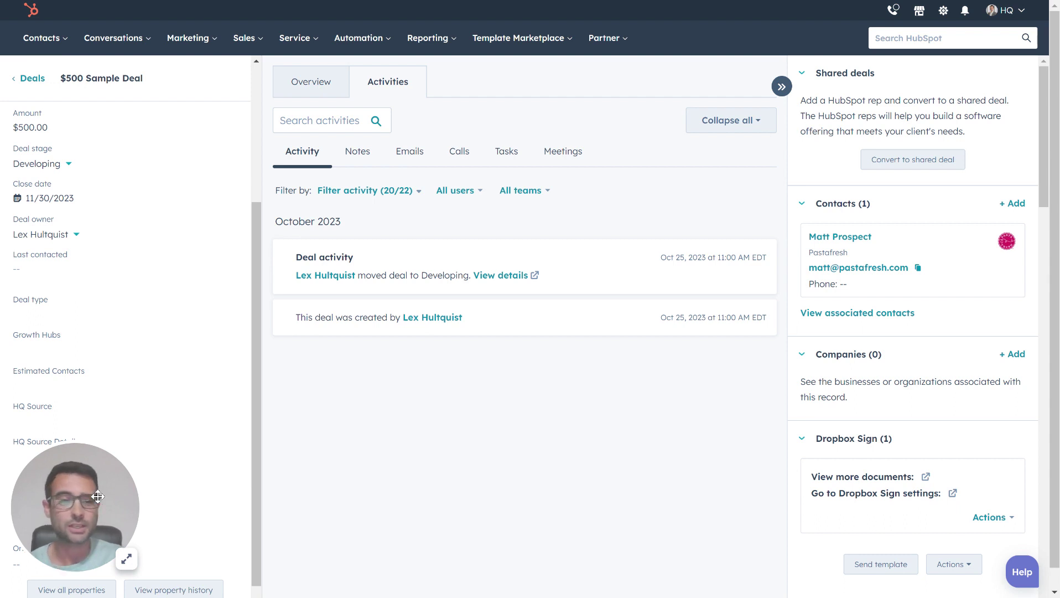
left_click_drag(98, 497, 125, 267)
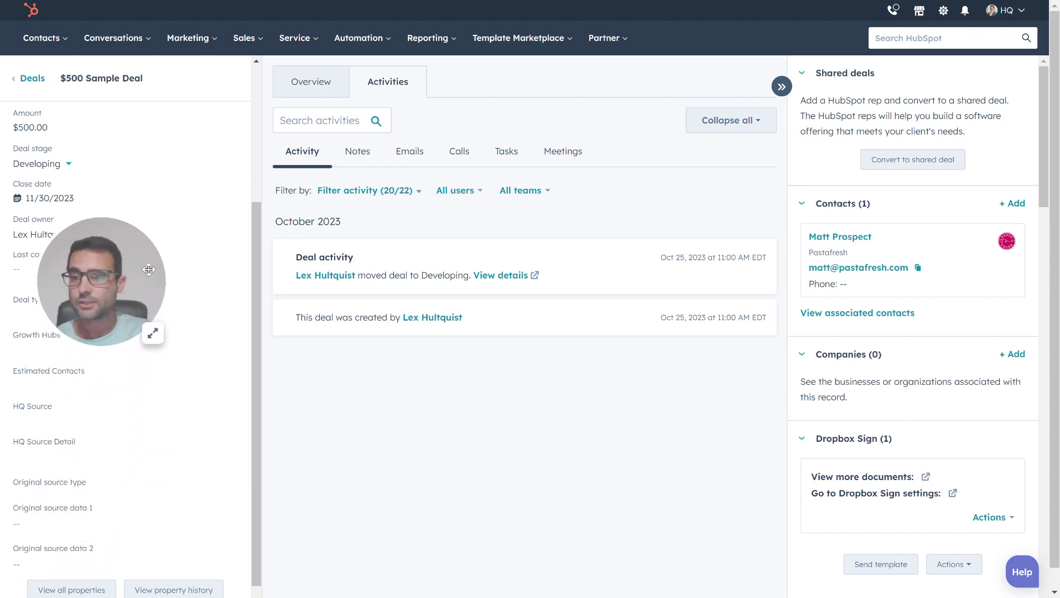
scroll(127, 409, "down", 1)
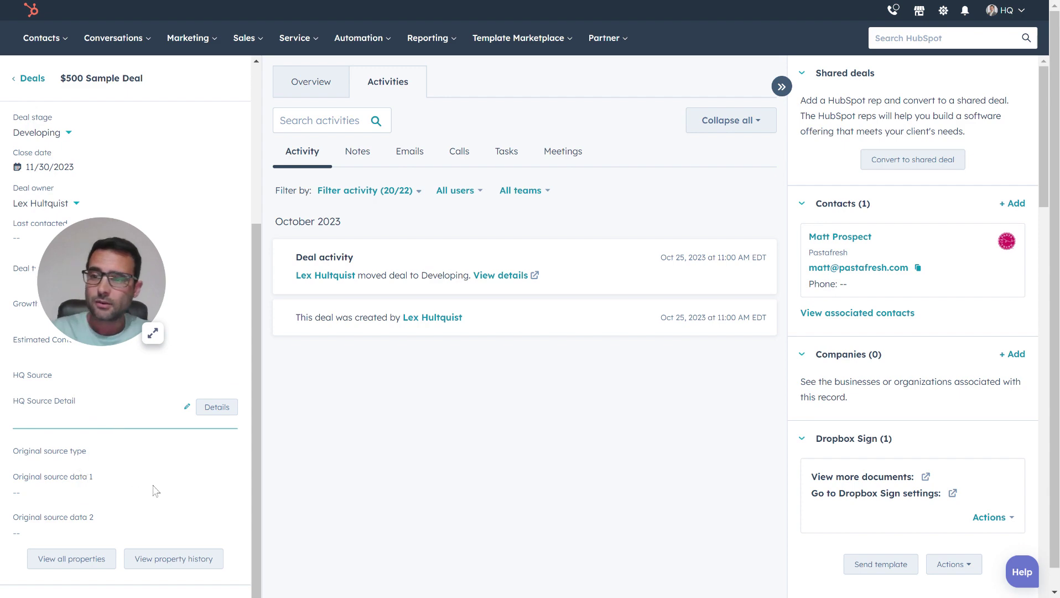
key("F5")
scroll(152, 492, "down", 5)
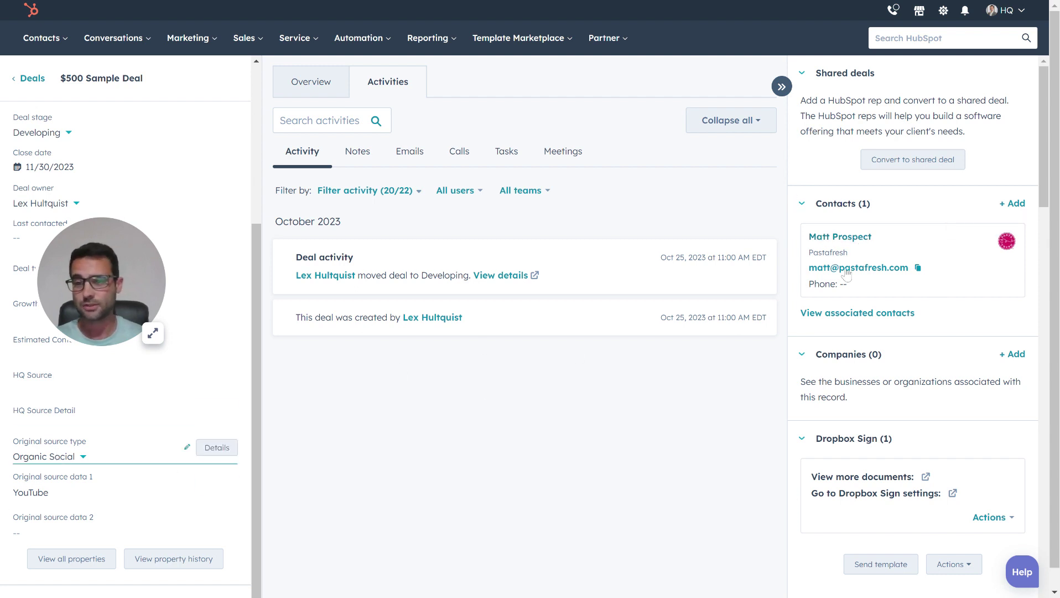
- Associate an HQdigital contact, found by e-mail address, as Sample Deal's second contact
left_click(1013, 203)
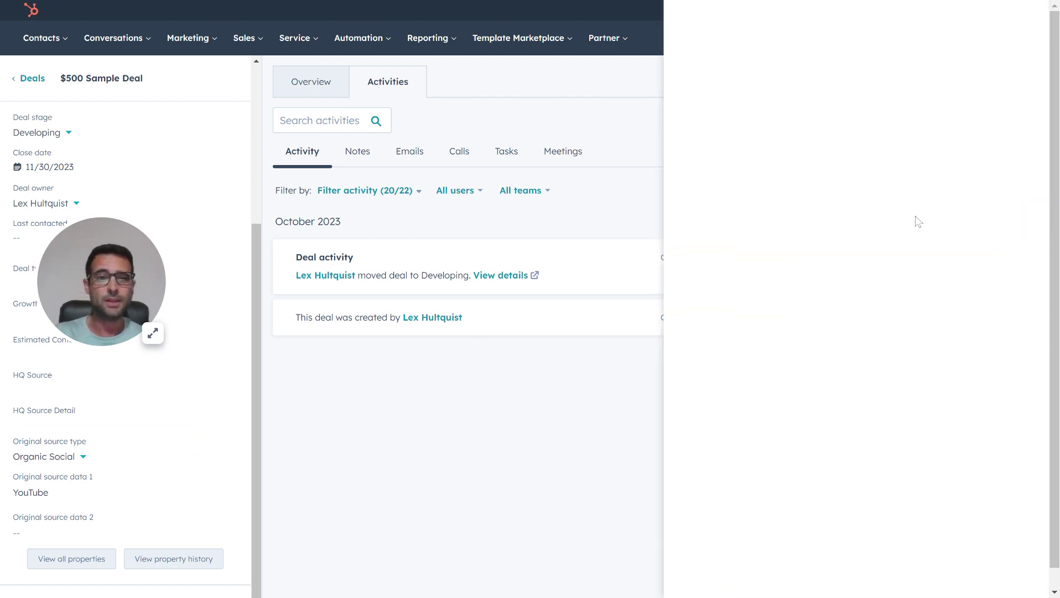
left_click(736, 118)
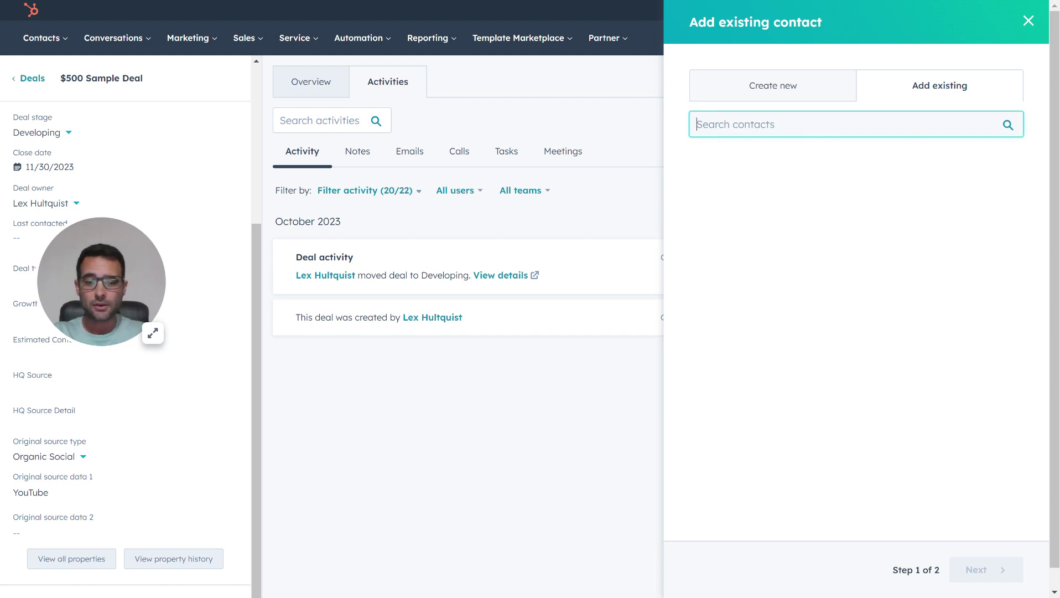
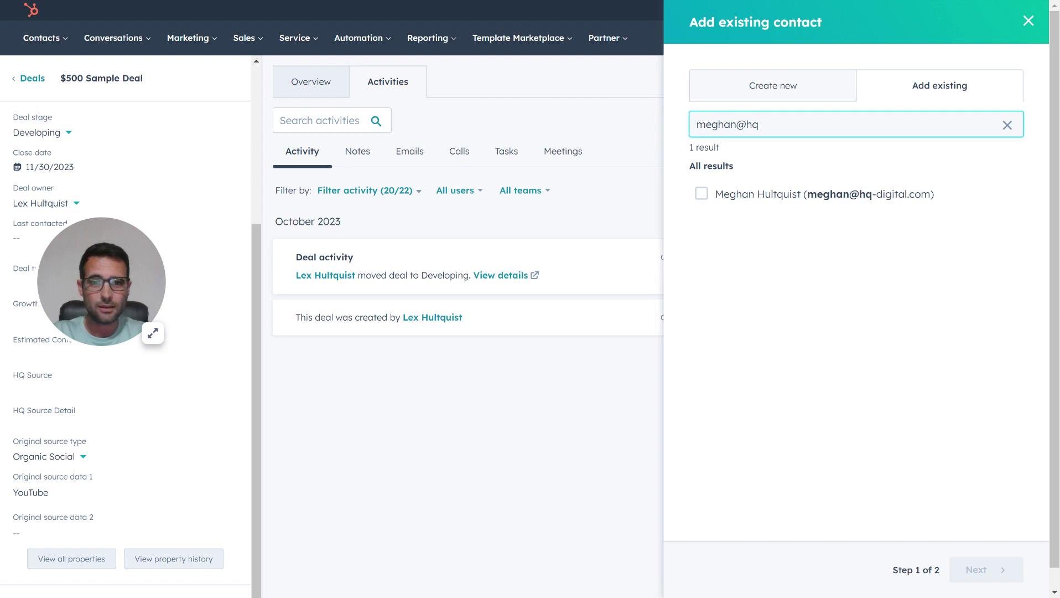
left_click(702, 194)
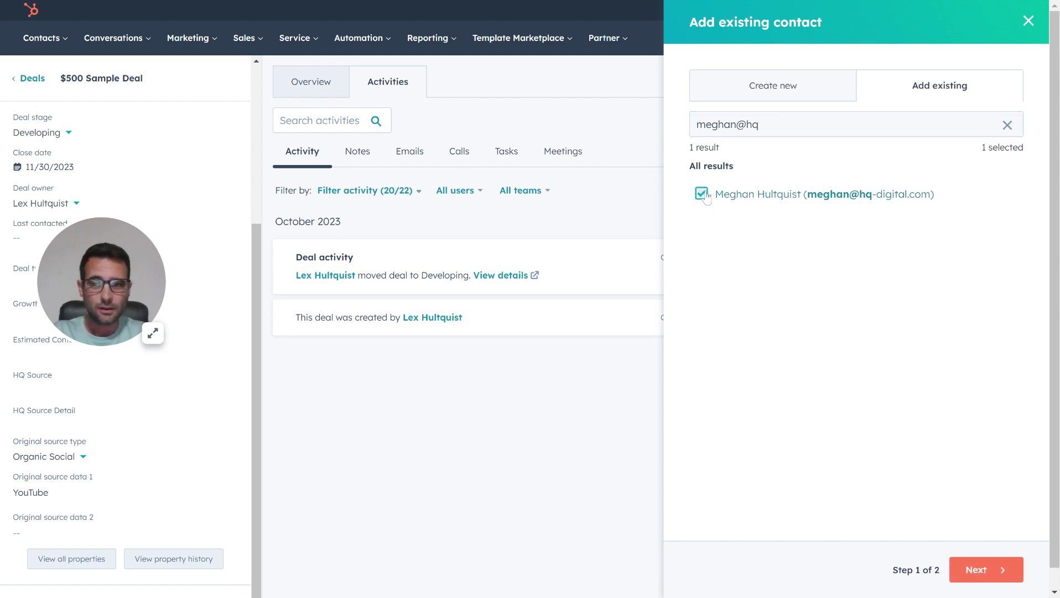
left_click(986, 571)
left_click(988, 570)
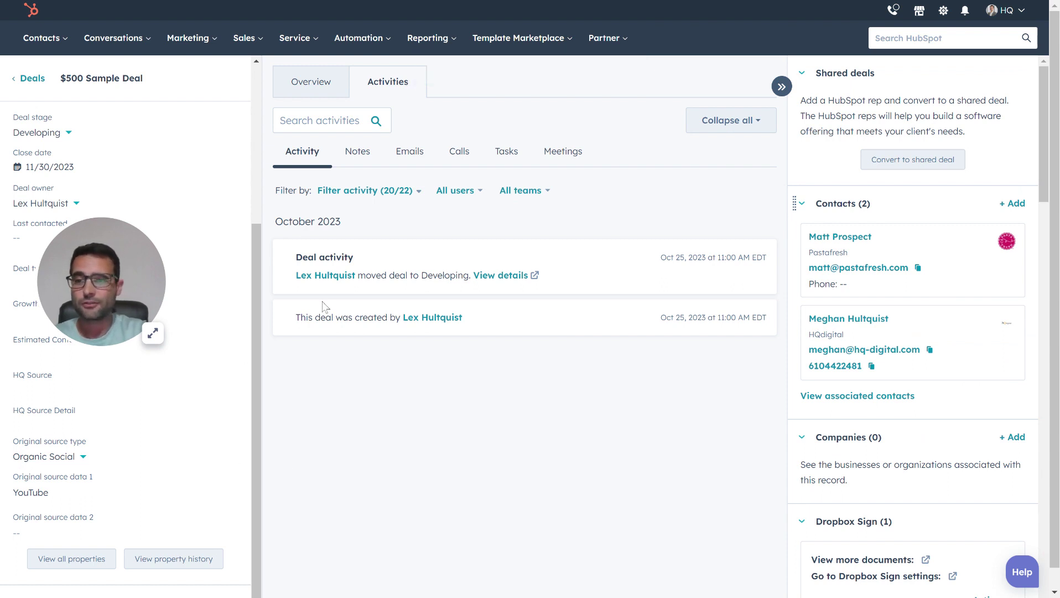
- Reload Sample Deal to see Original source type Offline sources with CONVERSATIONS and addMessageUser
key("F5")
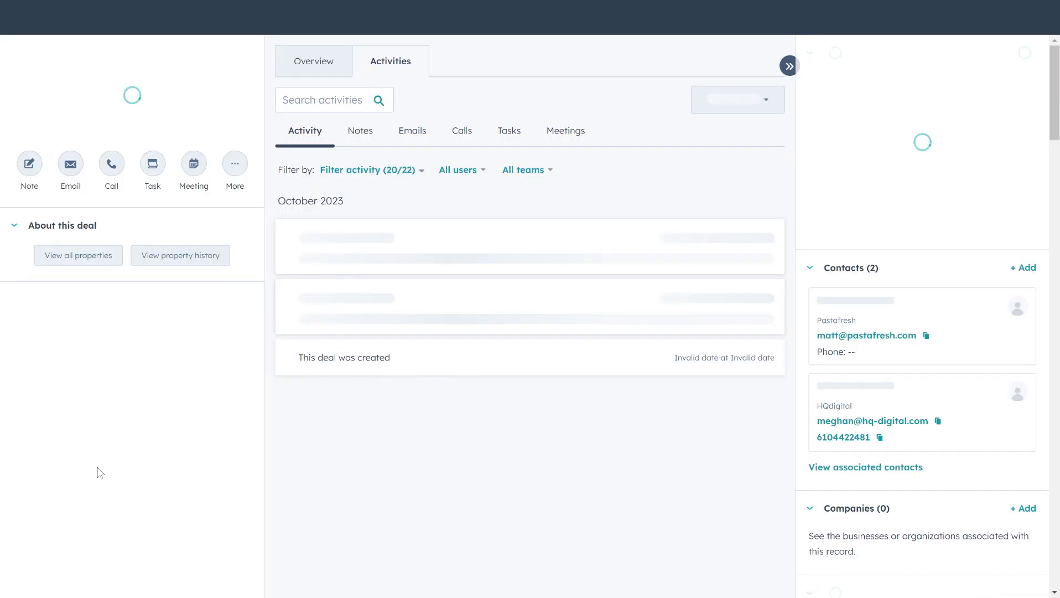
scroll(100, 472, "down", 3)
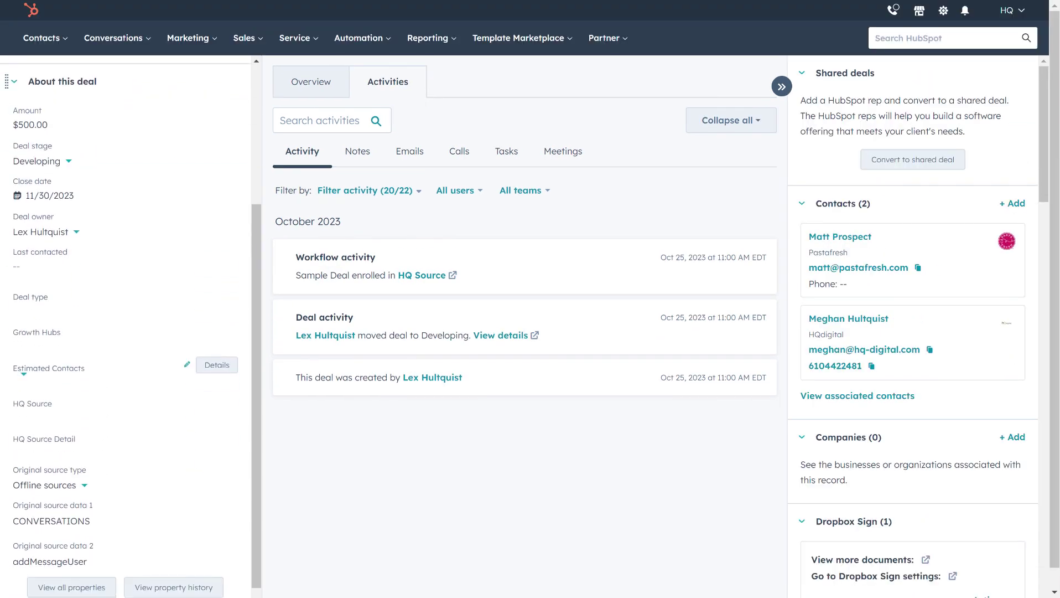
scroll(42, 441, "down", 1)
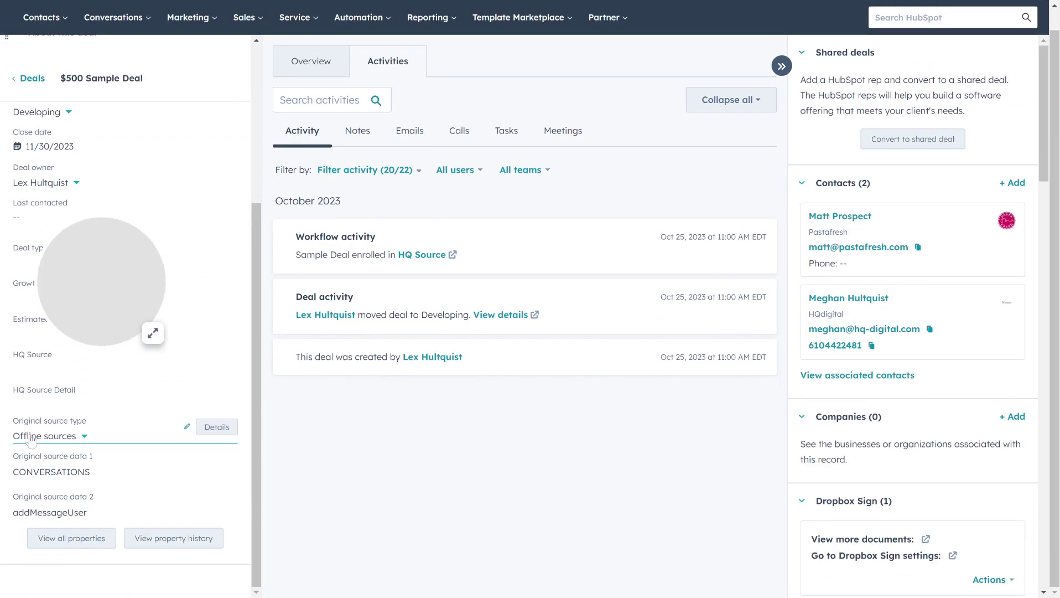